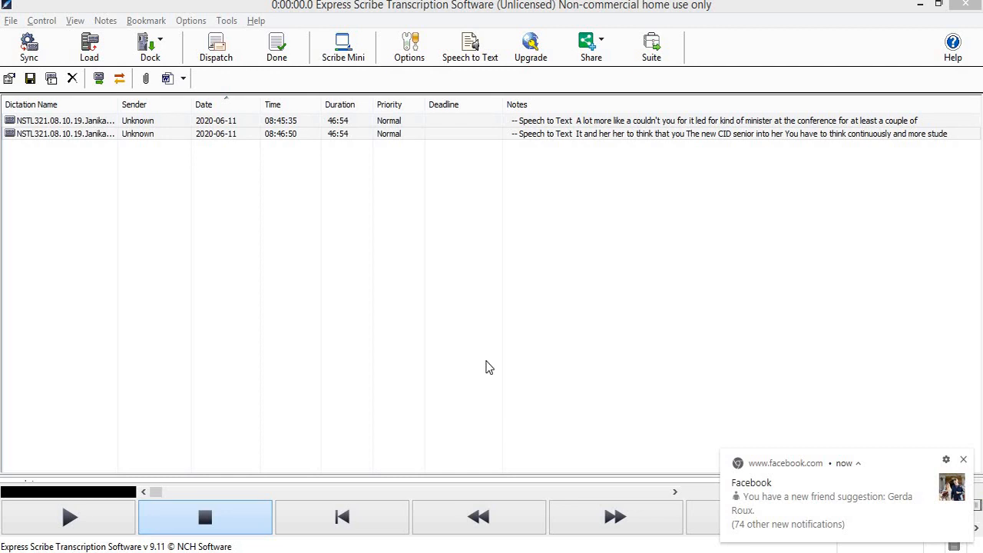
Open Express Scribe's Playback options from the Options menu to view its speed settings.
{"action": "left_click", "coordinate": [193, 23]}
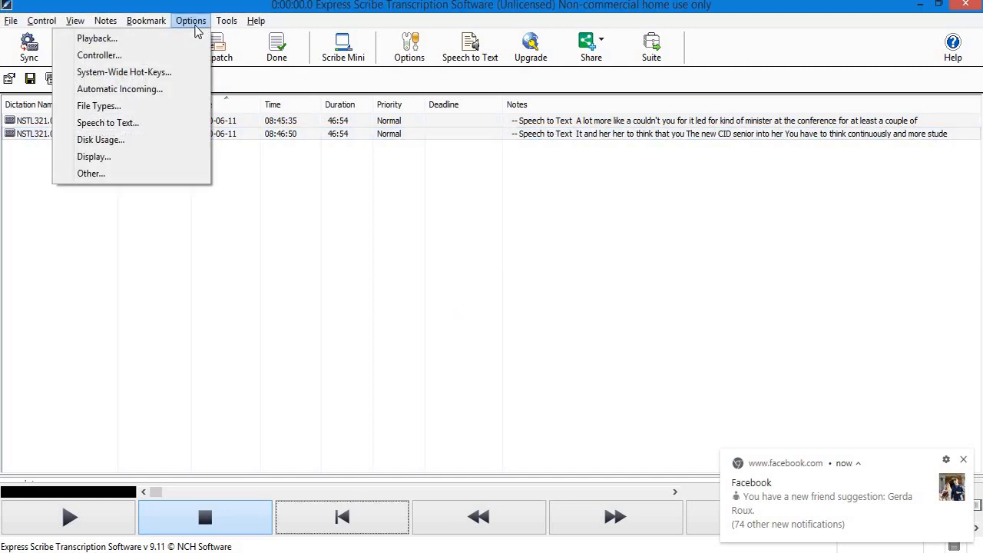
{"action": "left_click", "coordinate": [190, 43]}
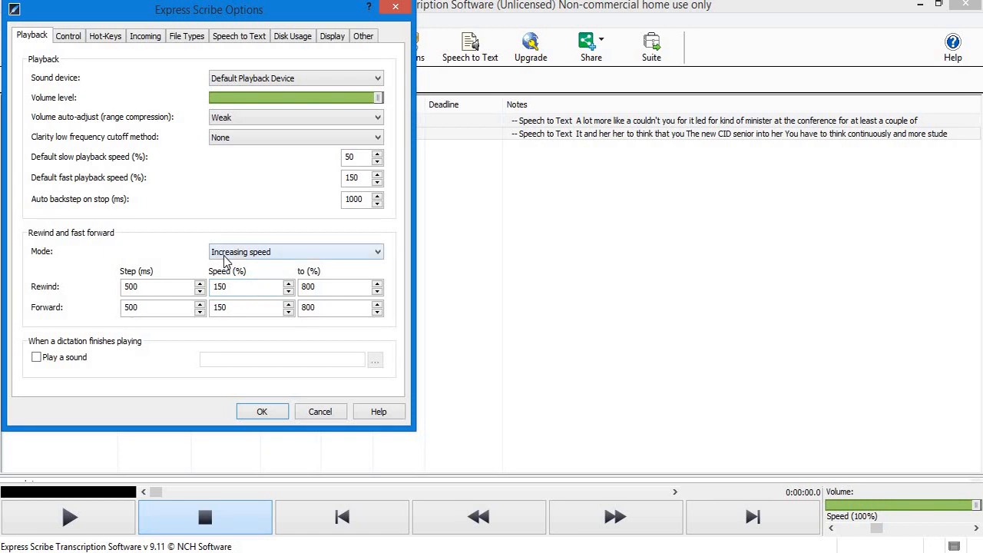
Set rewind and fast-forward mode to Constant speed with 1000 ms steps for both.
{"action": "left_click", "coordinate": [286, 254]}
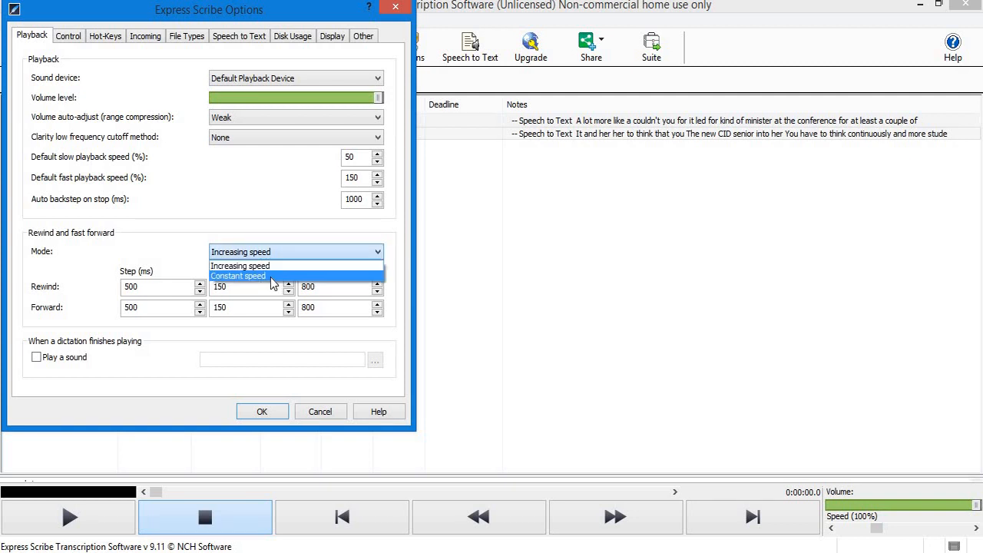
{"action": "left_click", "coordinate": [273, 276]}
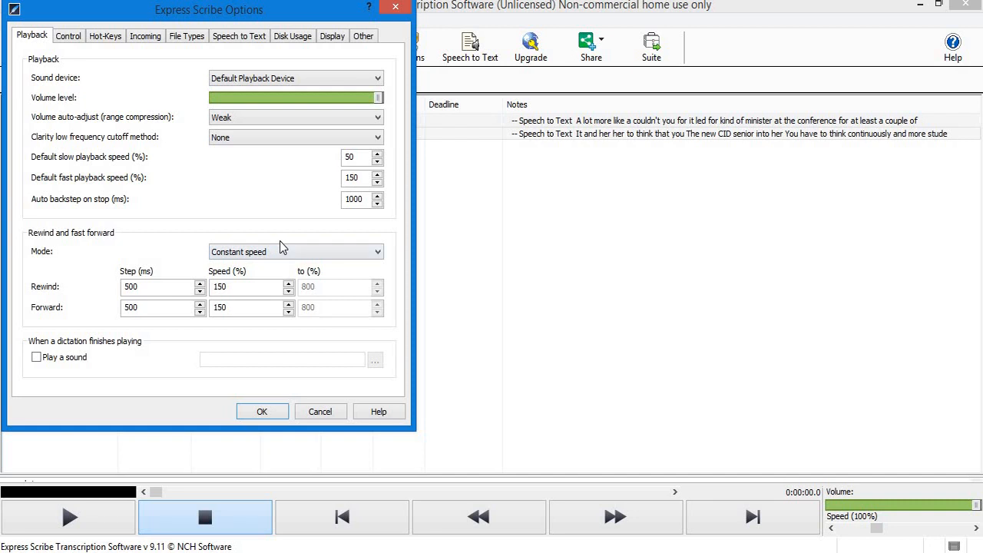
{"action": "left_click", "coordinate": [175, 289]}
{"action": "key", "text": "BackSpace"}
{"action": "key", "text": "BackSpace"}
{"action": "key", "text": "BackSpace"}
{"action": "type", "text": "1000"}
{"action": "left_click", "coordinate": [155, 308]}
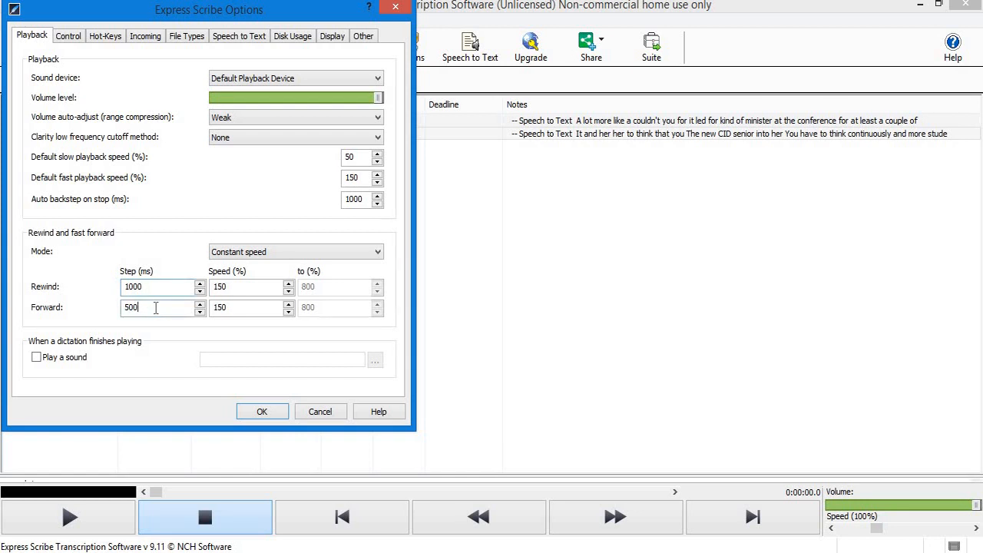
{"action": "key", "text": "BackSpace"}
{"action": "key", "text": "BackSpace"}
{"action": "key", "text": "BackSpace"}
{"action": "type", "text": "1000"}
Set both rewind and fast-forward speeds to 100% and save the playback options.
{"action": "left_click", "coordinate": [258, 287]}
{"action": "key", "text": "BackSpace"}
{"action": "key", "text": "BackSpace"}
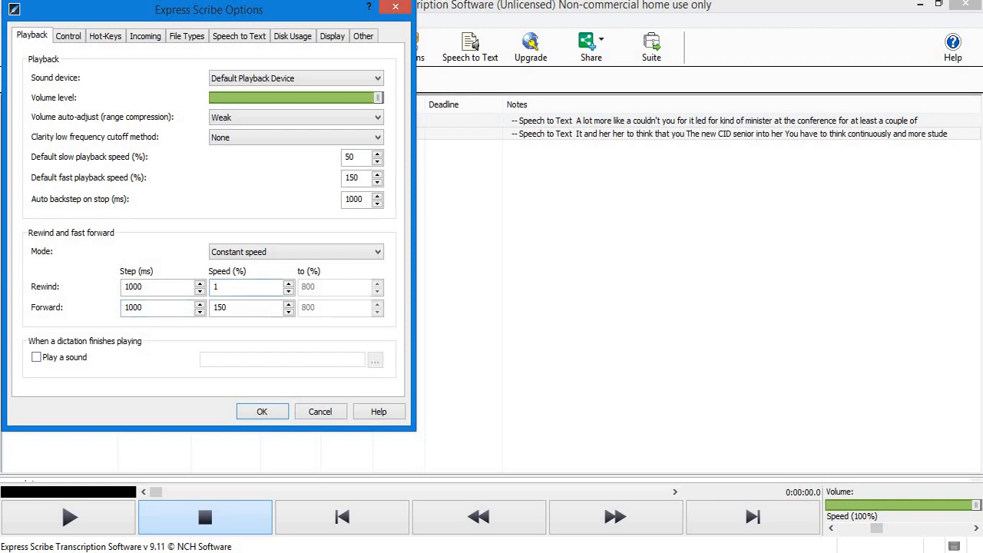
{"action": "type", "text": "00"}
{"action": "left_click", "coordinate": [231, 308]}
{"action": "key", "text": "BackSpace"}
{"action": "key", "text": "BackSpace"}
{"action": "type", "text": "00"}
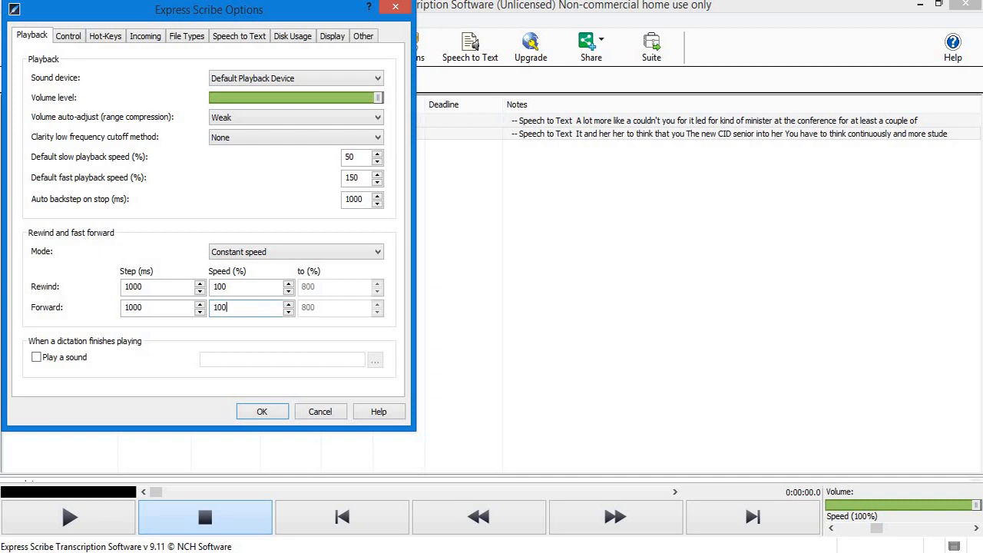
{"action": "left_click", "coordinate": [262, 412]}
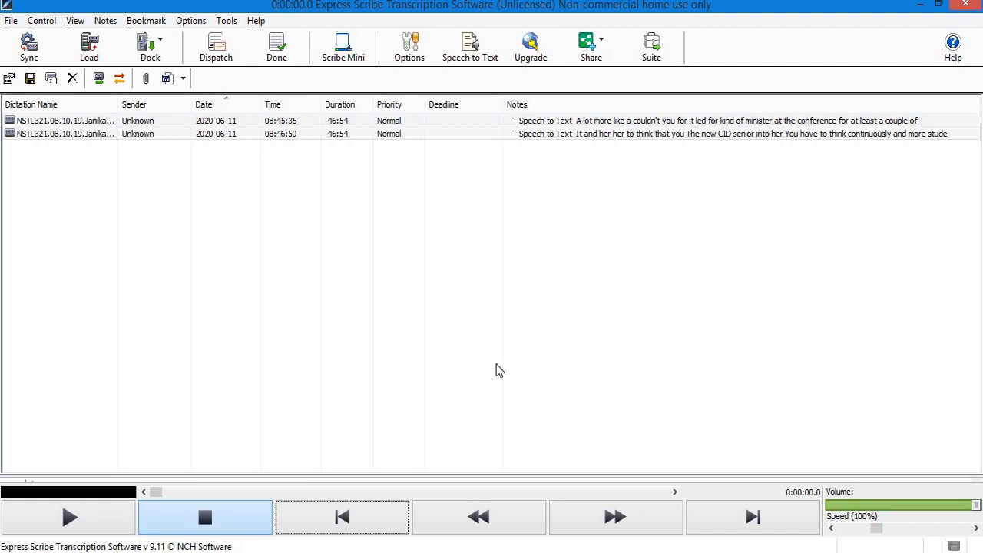
Start dictation playback with the F9 play hot-key.
{"action": "key", "text": "F9"}
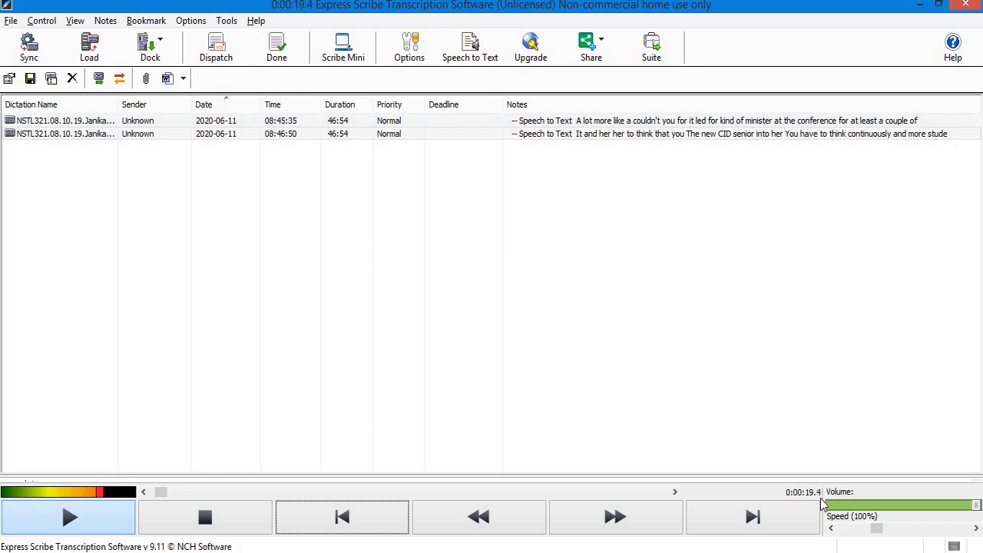
Step back twice with F7 during playback, then stop at 0:00:16.2 with F4.
{"action": "key", "text": "F7"}
{"action": "key", "text": "F7"}
{"action": "key", "text": "F7"}
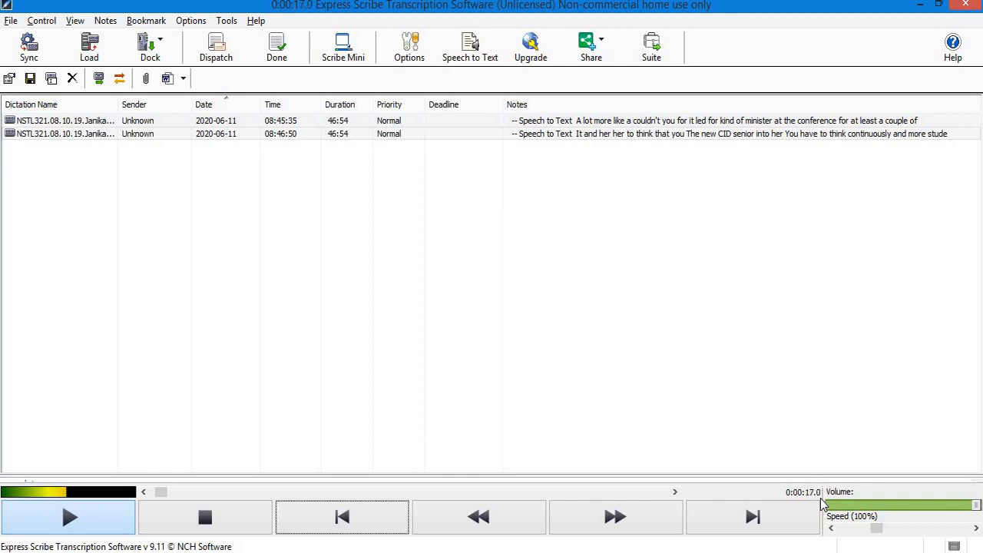
{"action": "key", "text": "F7"}
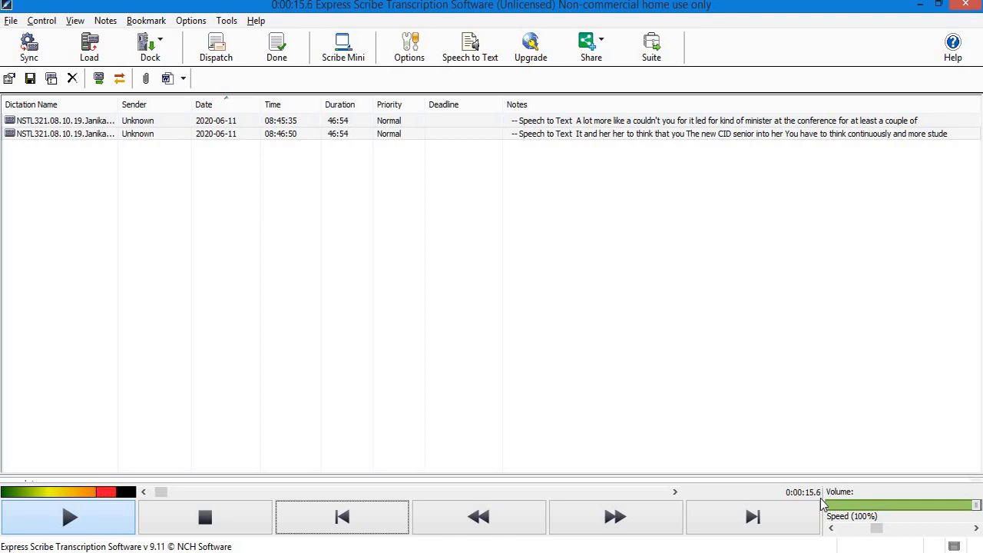
{"action": "key", "text": "F4"}
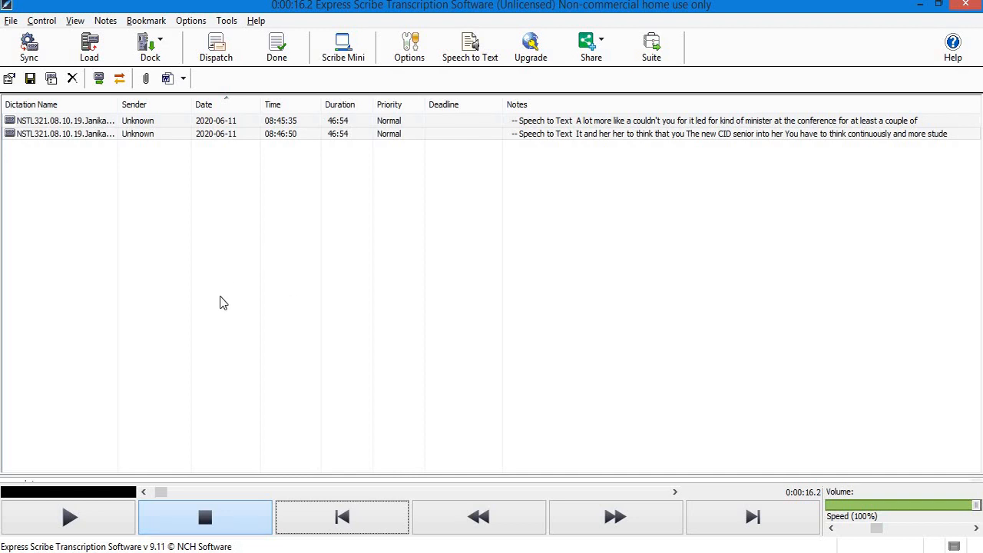
Open the System-Wide Hot-Keys settings from the Options menu.
{"action": "left_click", "coordinate": [191, 22]}
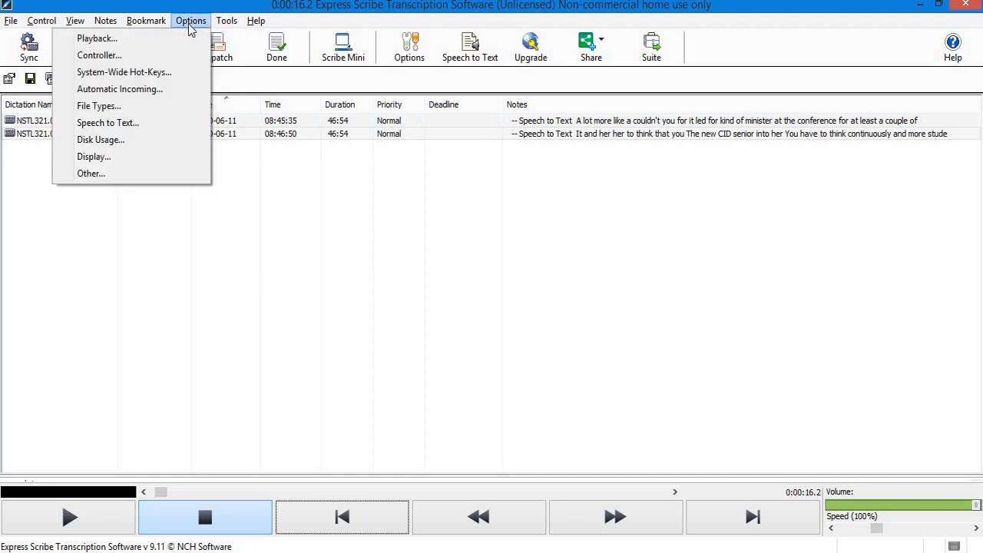
{"action": "left_click", "coordinate": [166, 72]}
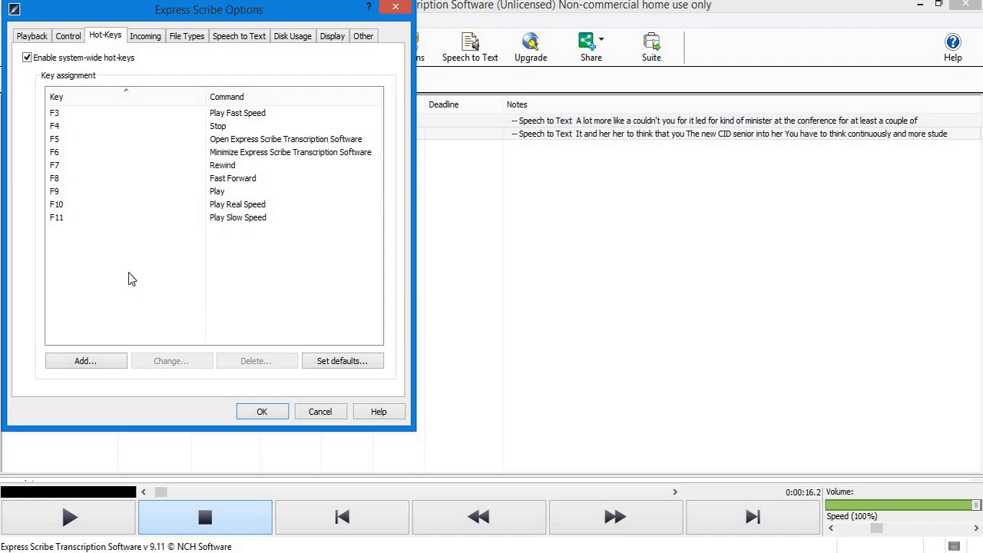
Close the hot-key settings, run Control > Play (With Pausing), then switch to Word's Document1.
{"action": "left_click", "coordinate": [391, 8]}
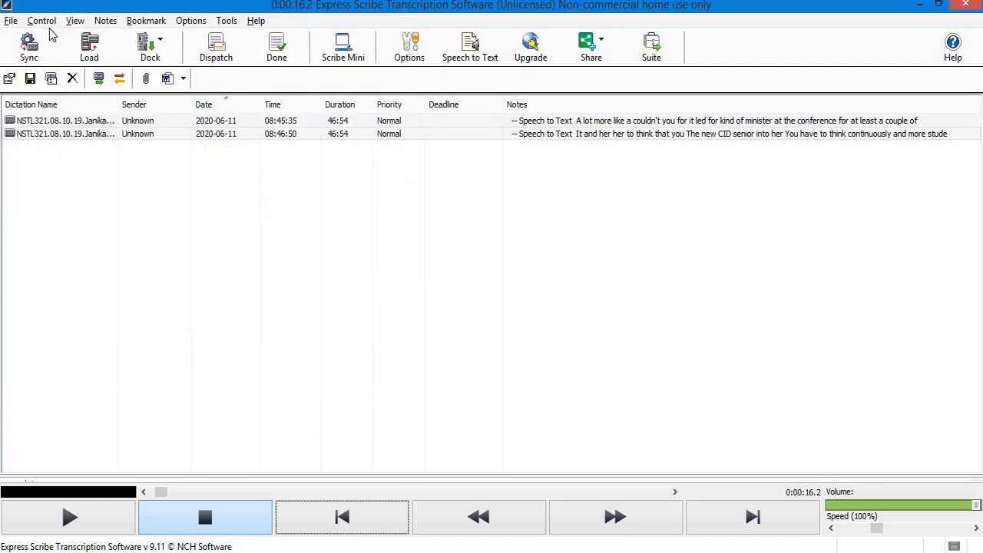
{"action": "left_click", "coordinate": [60, 24]}
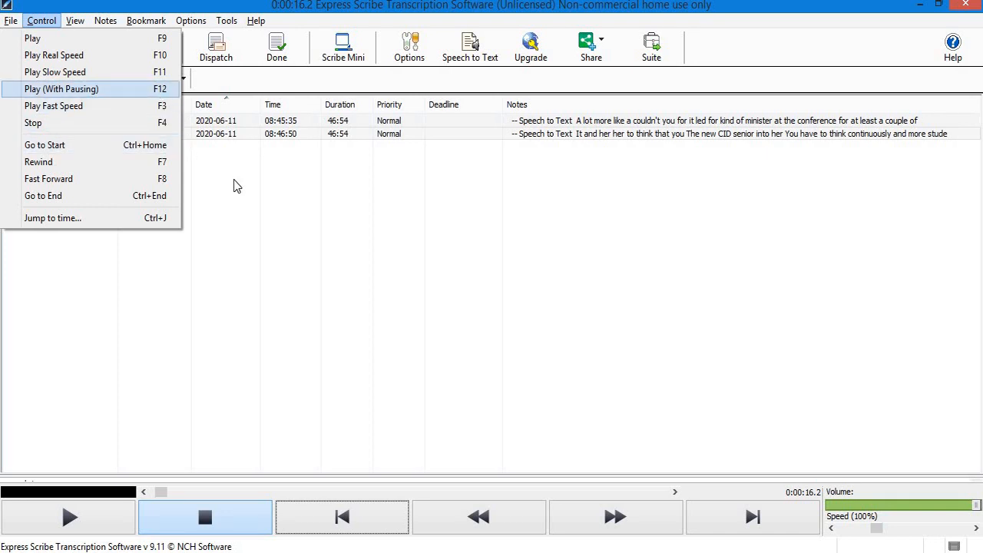
{"action": "left_click", "coordinate": [295, 197]}
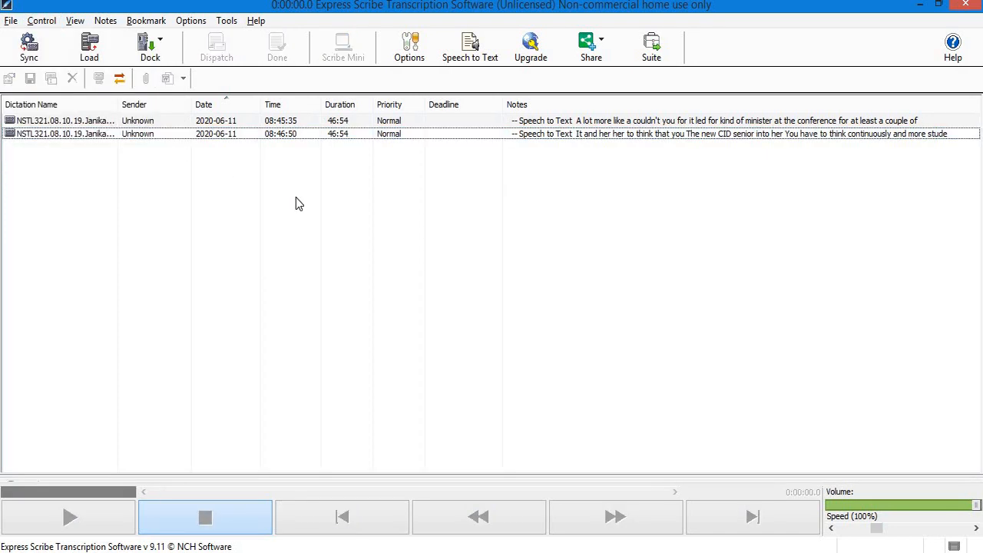
{"action": "left_click", "coordinate": [370, 552]}
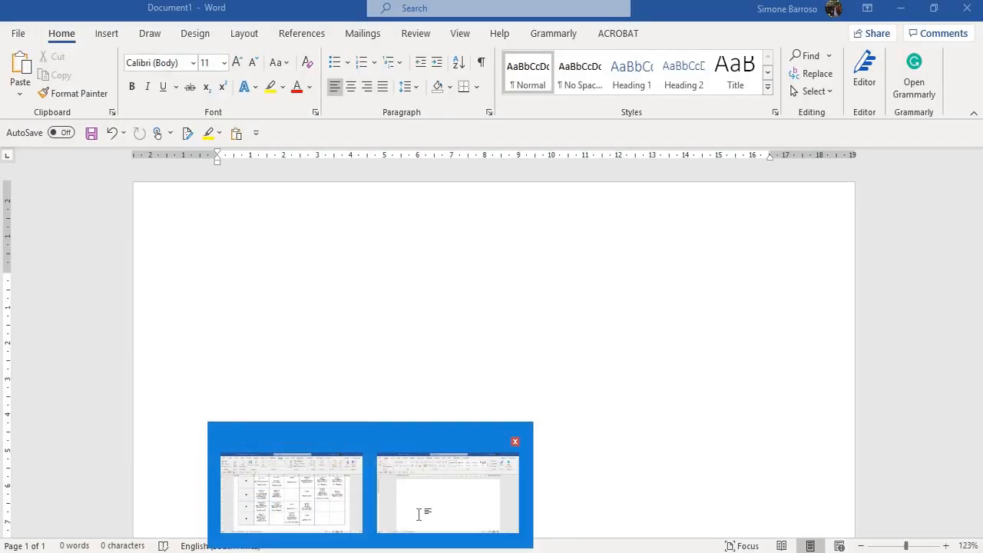
{"action": "left_click", "coordinate": [421, 519]}
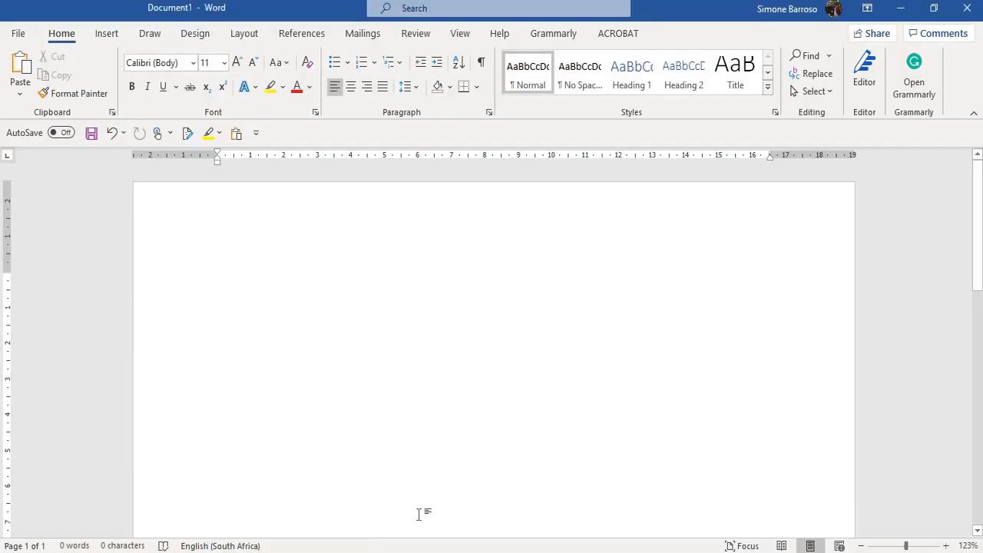
Test F12 in Word, close the resulting Save As dialog unsaved, and return to Express Scribe.
{"action": "key", "text": "F12"}
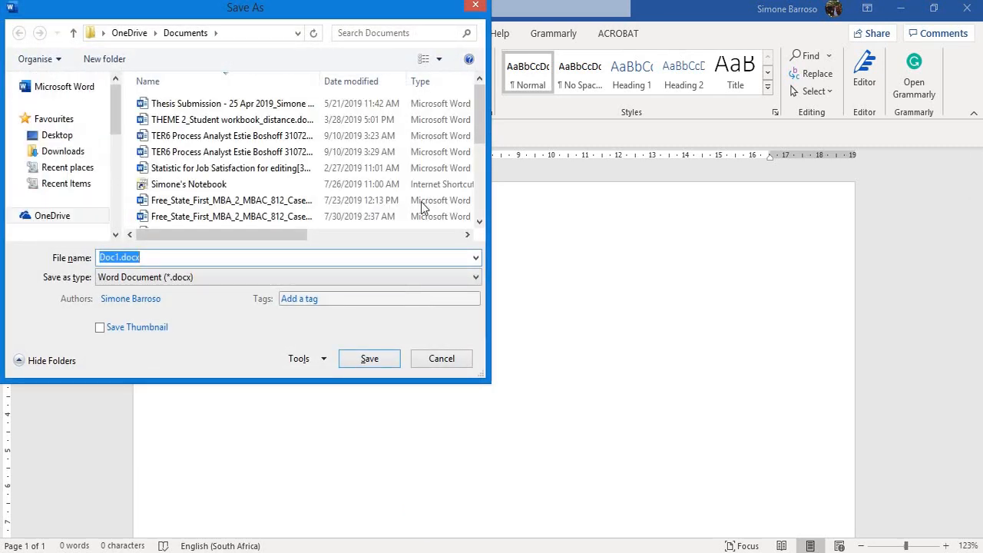
{"action": "left_click", "coordinate": [476, 7]}
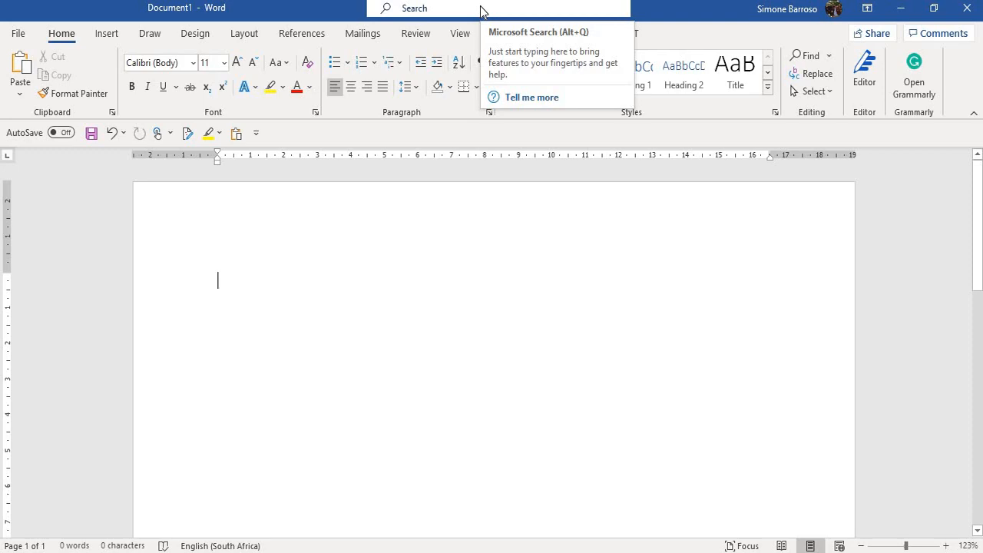
{"action": "key", "text": "alt+Tab"}
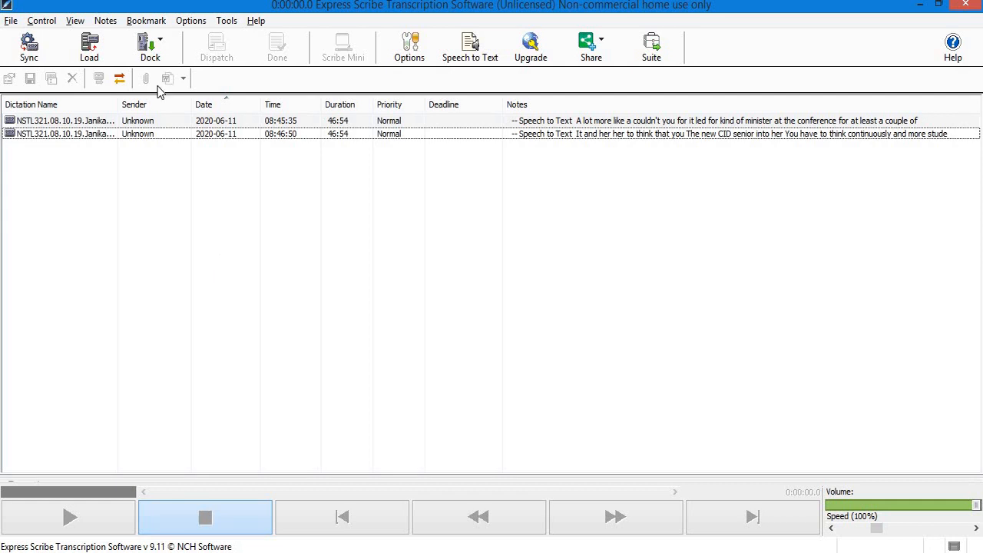
Reopen the System-Wide Hot-Keys settings and review the existing key assignments.
{"action": "left_click", "coordinate": [197, 23]}
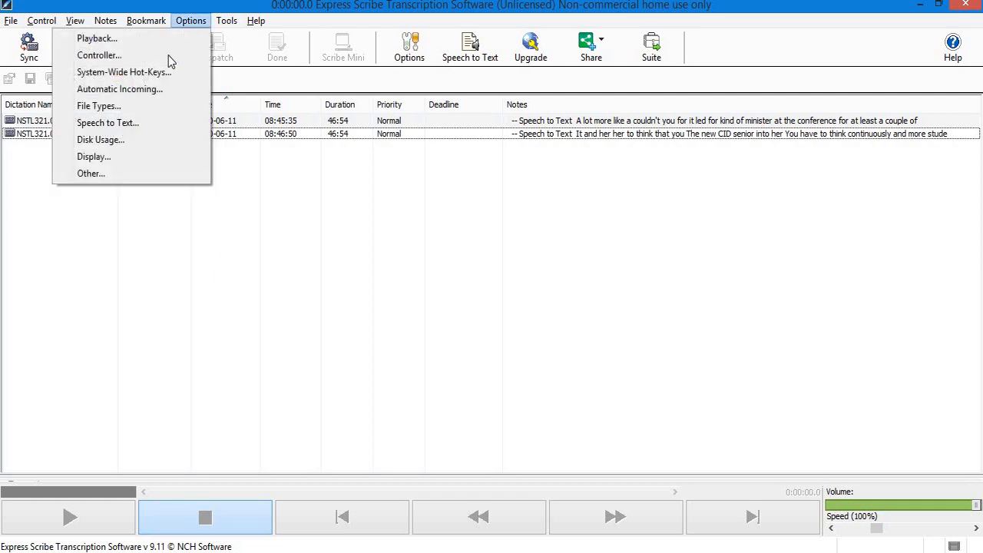
{"action": "left_click", "coordinate": [159, 77]}
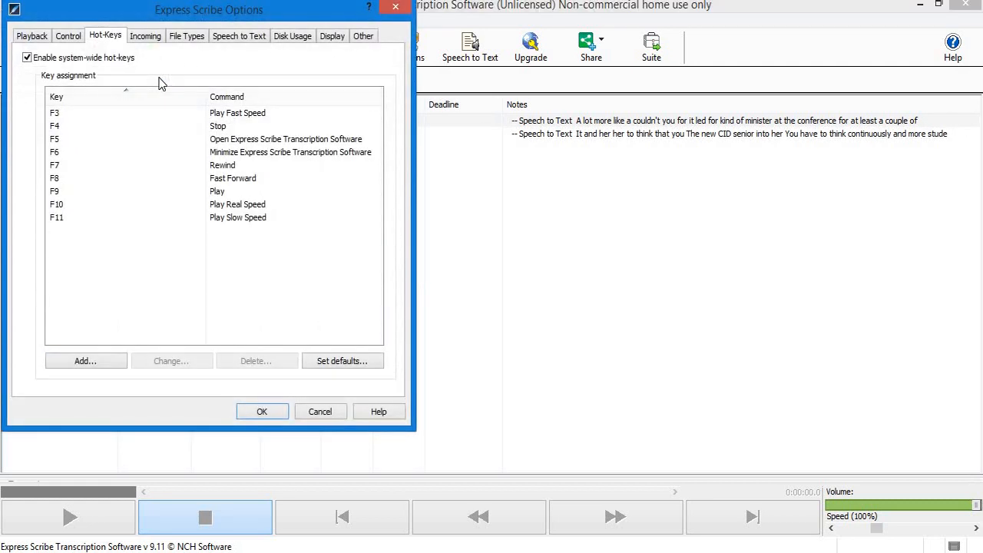
{"action": "left_click", "coordinate": [141, 137]}
{"action": "left_click", "coordinate": [139, 193]}
Add a new hot-key mapping F2 to the Play (With Pausing) command.
{"action": "left_click", "coordinate": [83, 363]}
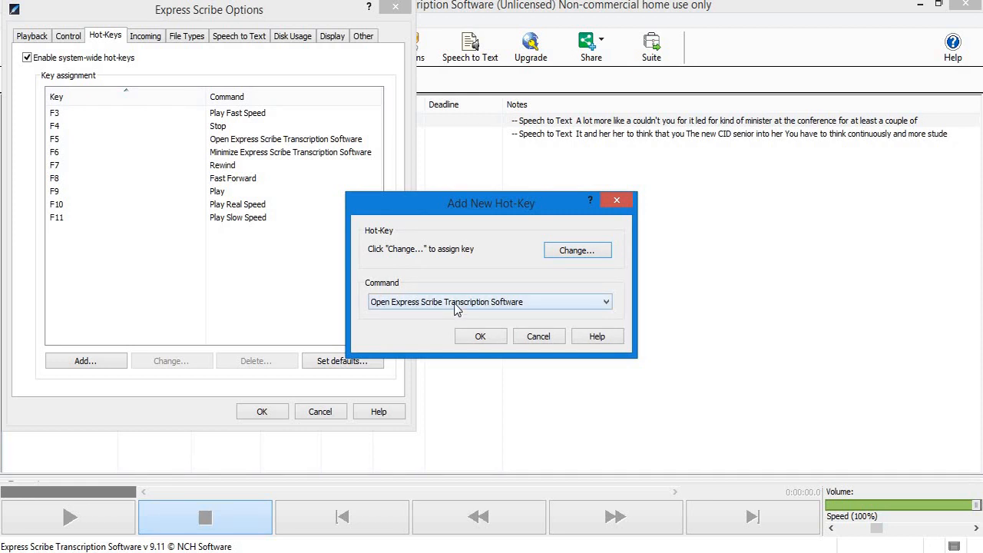
{"action": "left_click", "coordinate": [458, 308]}
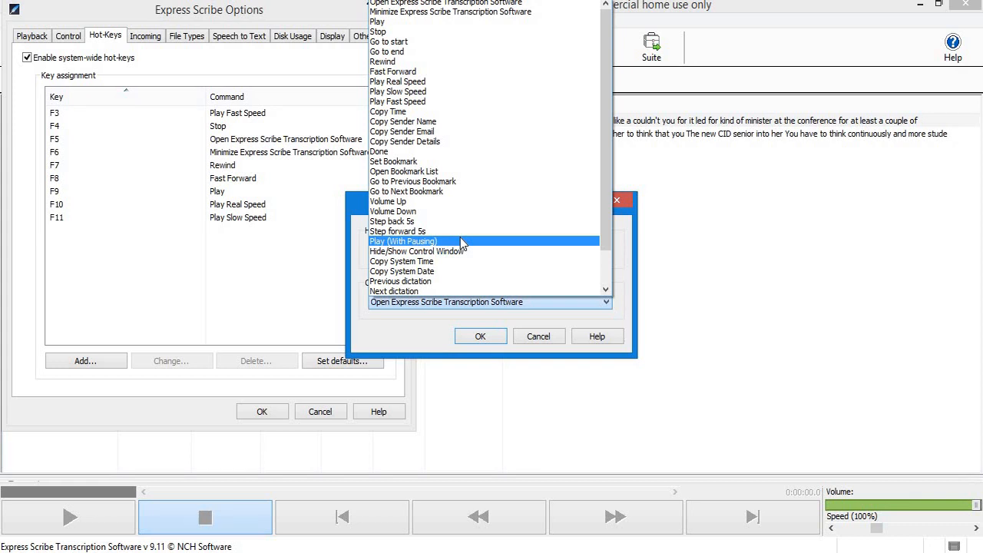
{"action": "key", "text": "p"}
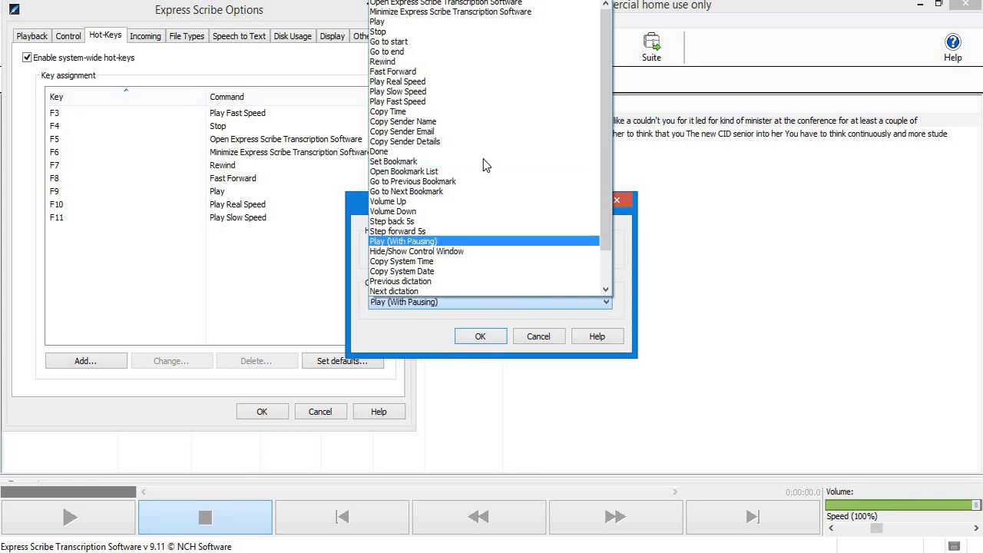
{"action": "left_click", "coordinate": [421, 243]}
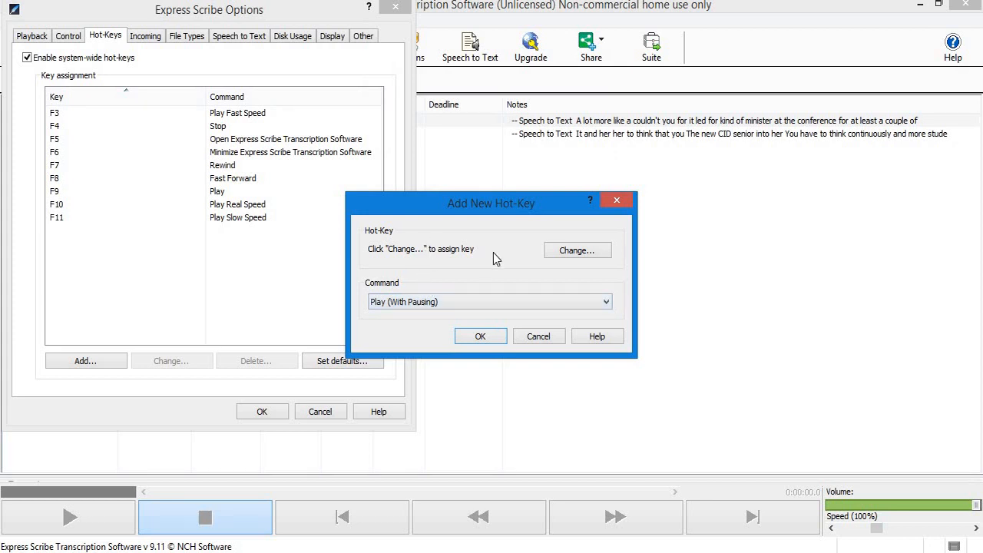
{"action": "left_click", "coordinate": [585, 250]}
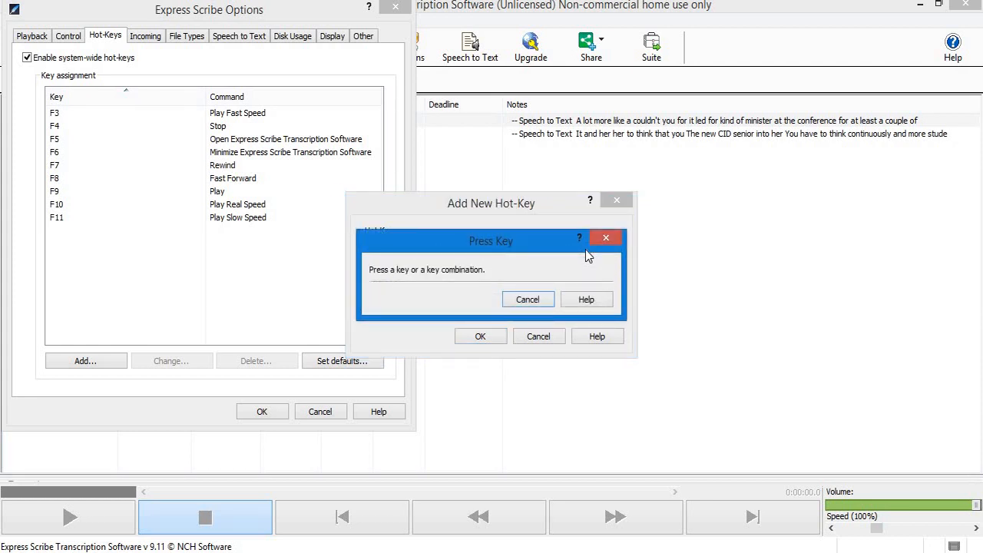
{"action": "key", "text": "F2"}
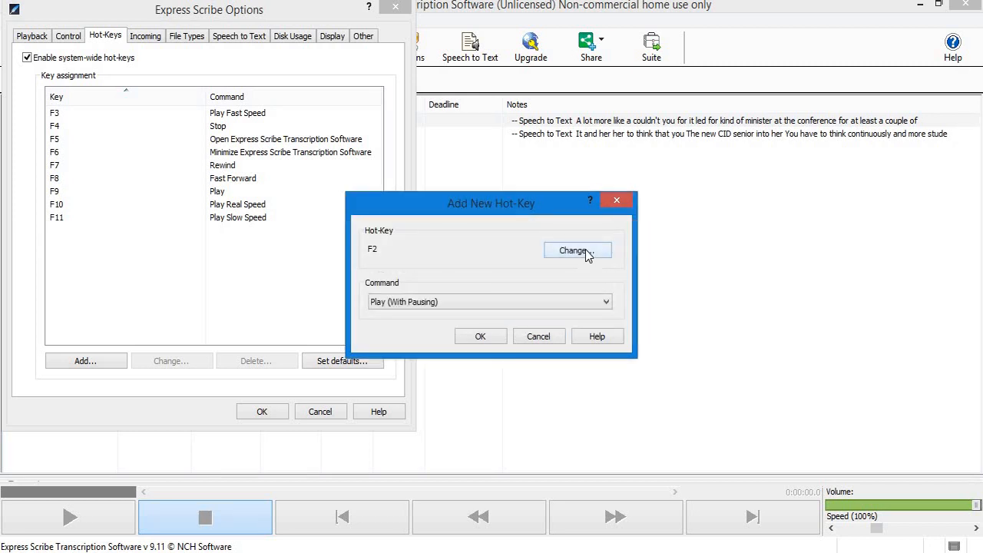
{"action": "left_click", "coordinate": [473, 338]}
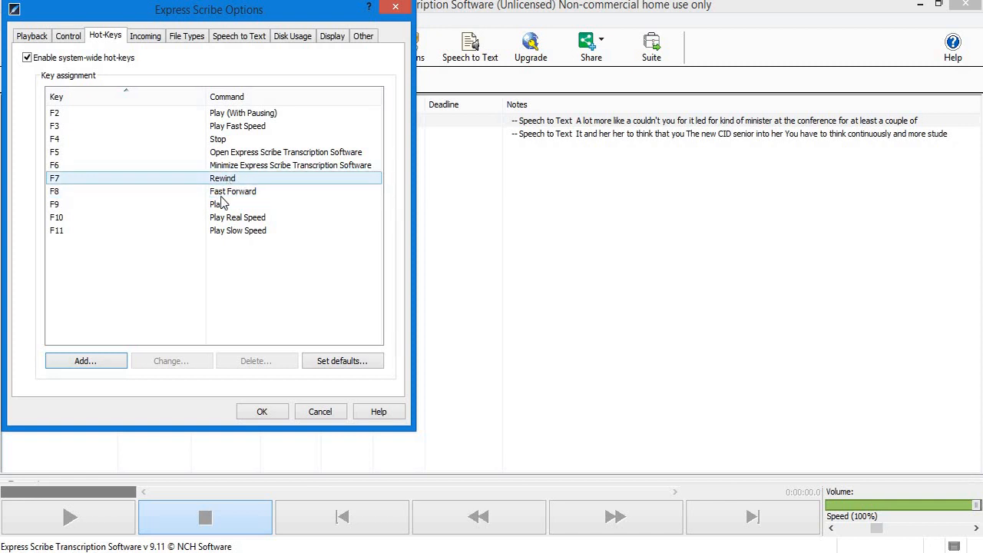
Delete the F7 Rewind and F8 Fast Forward hot-keys, confirming each deletion.
{"action": "left_click", "coordinate": [114, 185]}
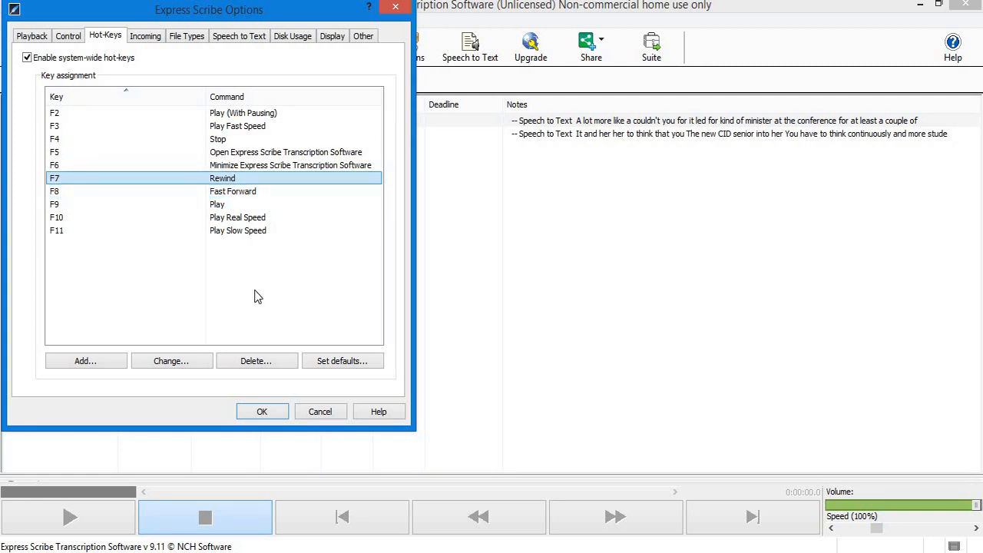
{"action": "left_click", "coordinate": [254, 366]}
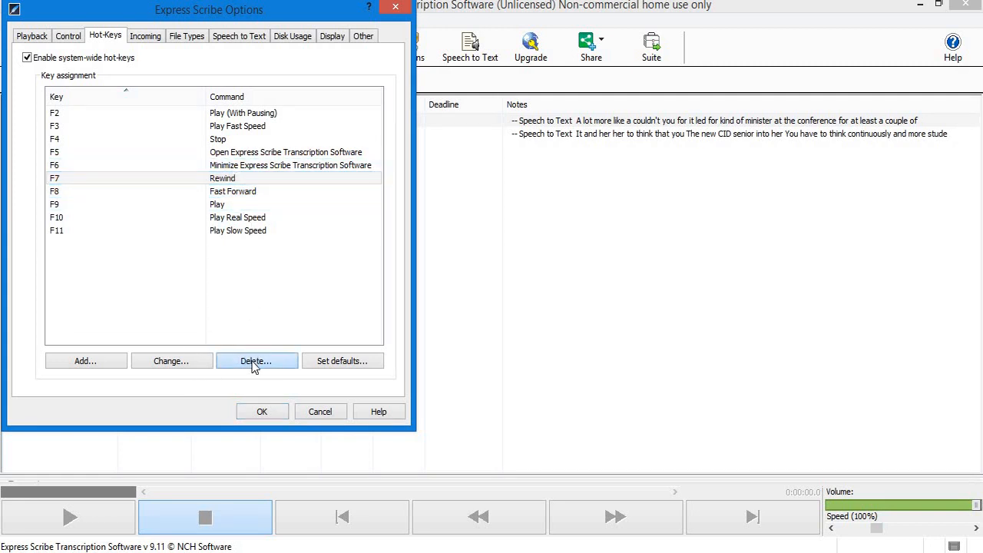
{"action": "left_click", "coordinate": [257, 229]}
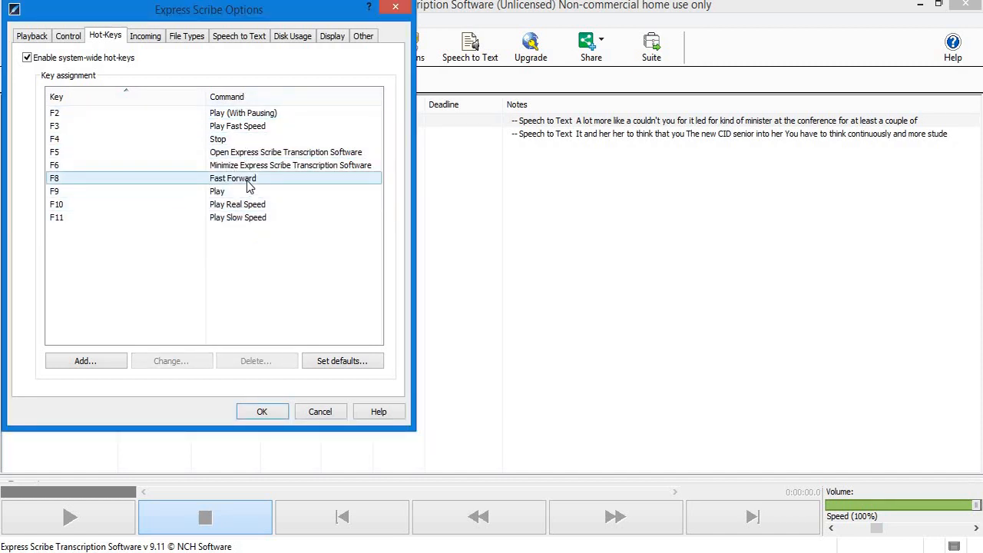
{"action": "left_click", "coordinate": [249, 187]}
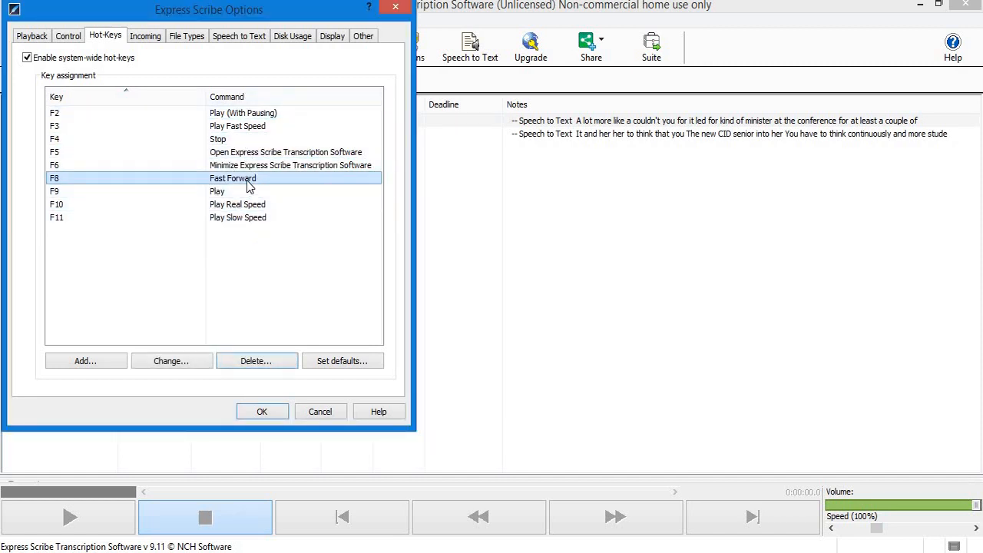
{"action": "left_click", "coordinate": [257, 362]}
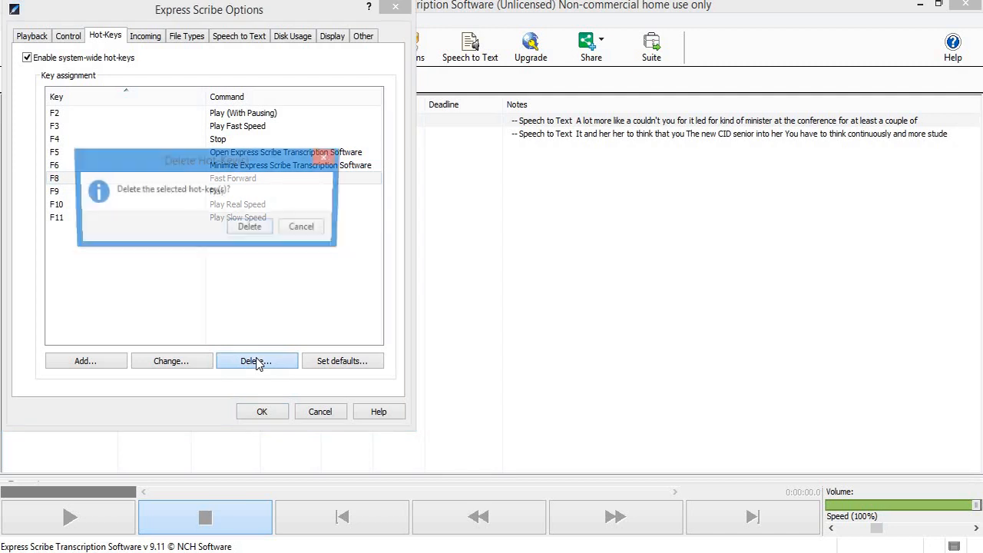
{"action": "left_click", "coordinate": [251, 229]}
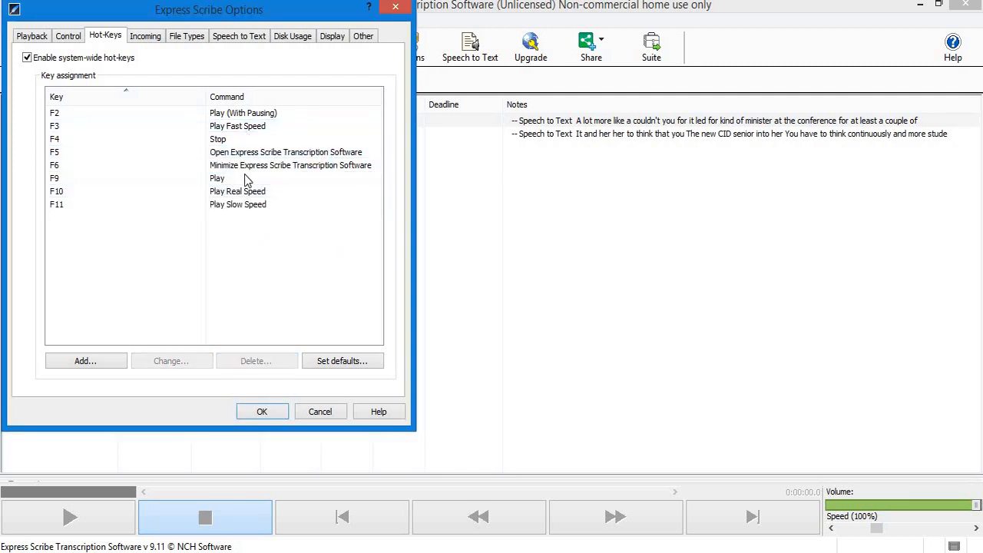
Add a new hot-key mapping F7 to the Step back 5s command.
{"action": "left_click", "coordinate": [110, 364]}
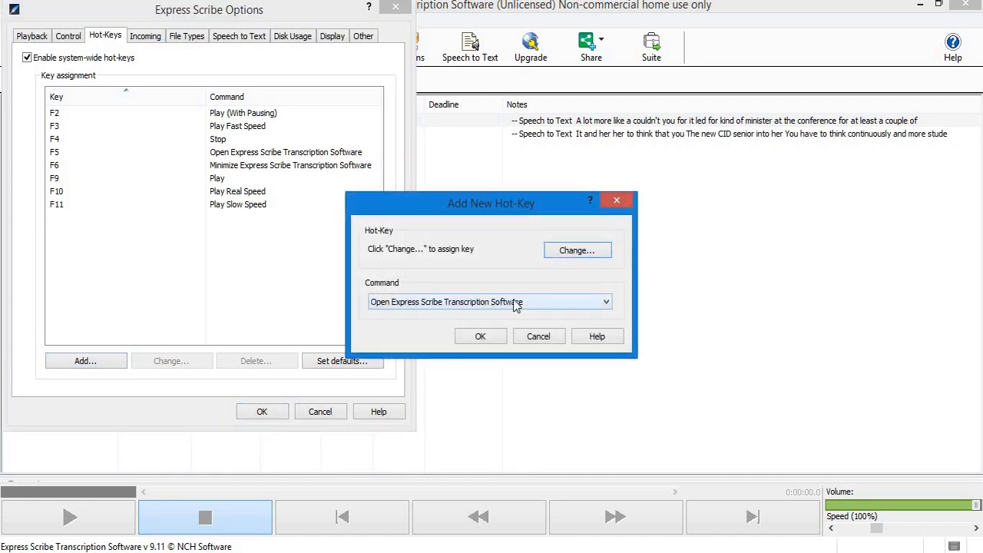
{"action": "left_click", "coordinate": [517, 304]}
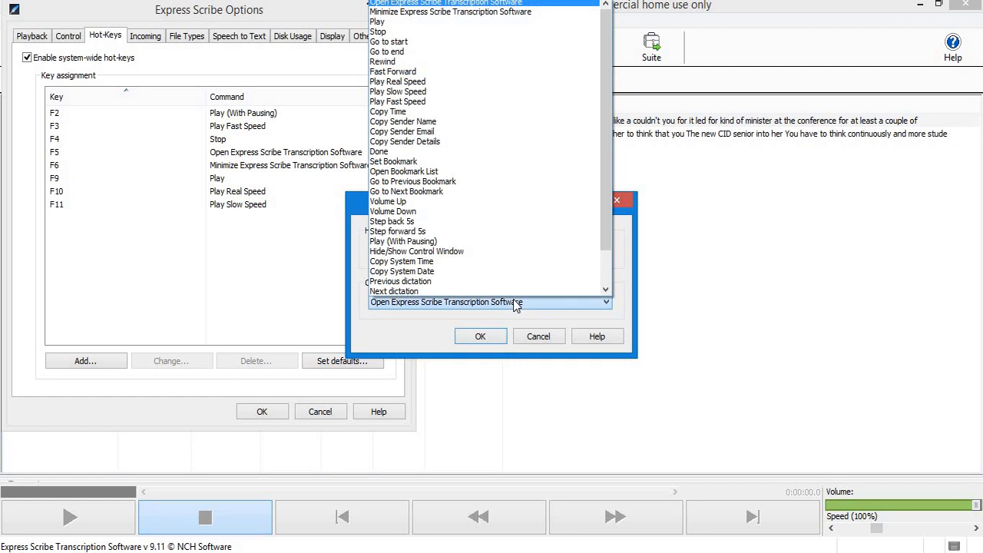
{"action": "left_click", "coordinate": [428, 223]}
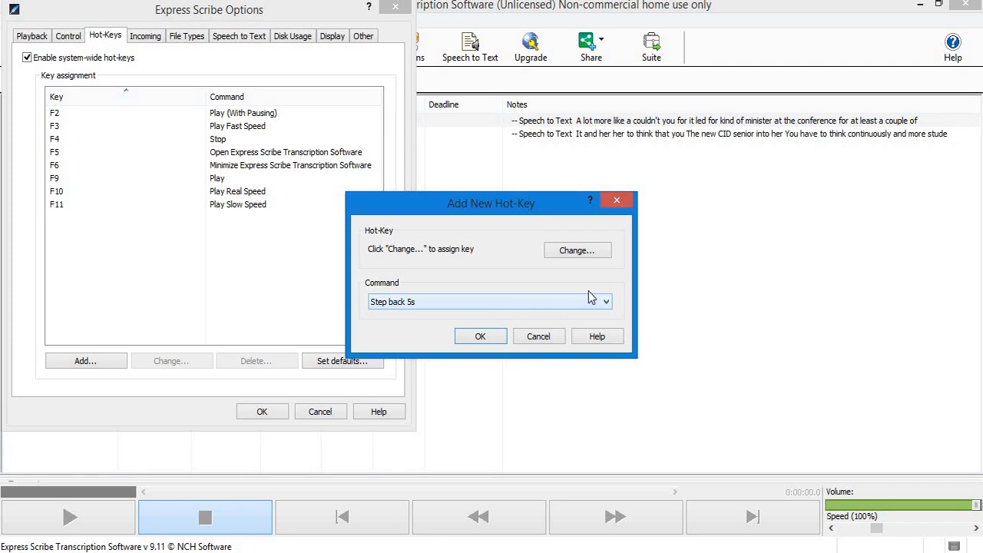
{"action": "left_click", "coordinate": [577, 252]}
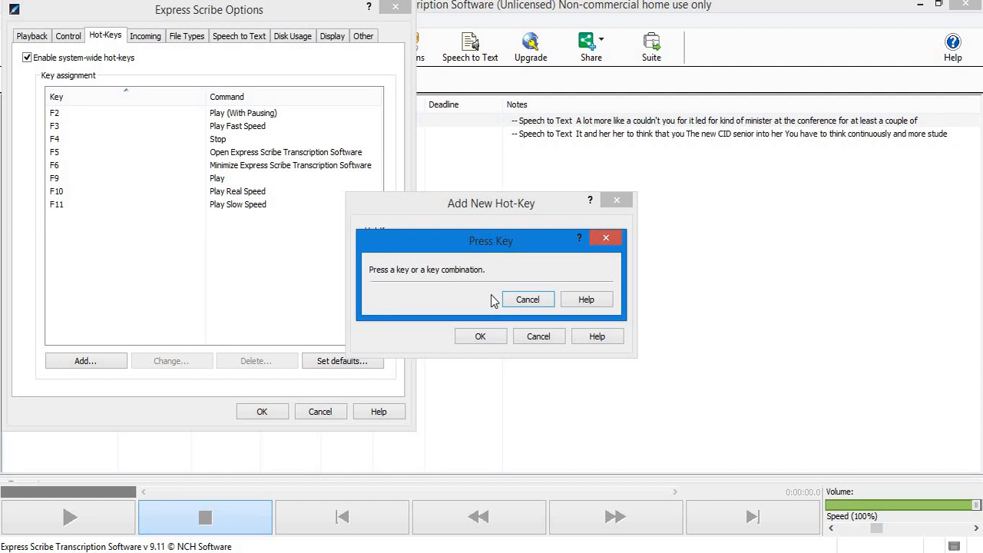
{"action": "key", "text": "F7"}
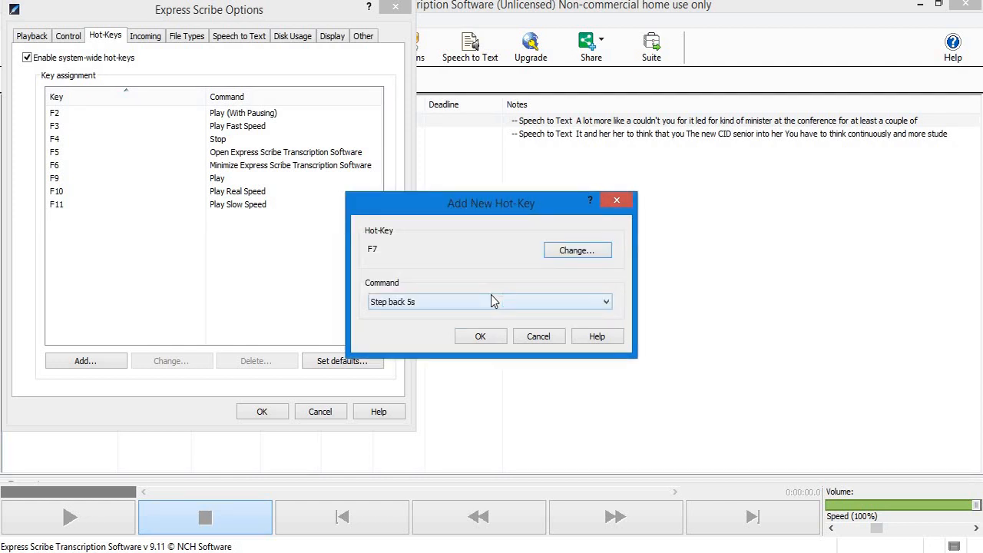
{"action": "left_click", "coordinate": [482, 338]}
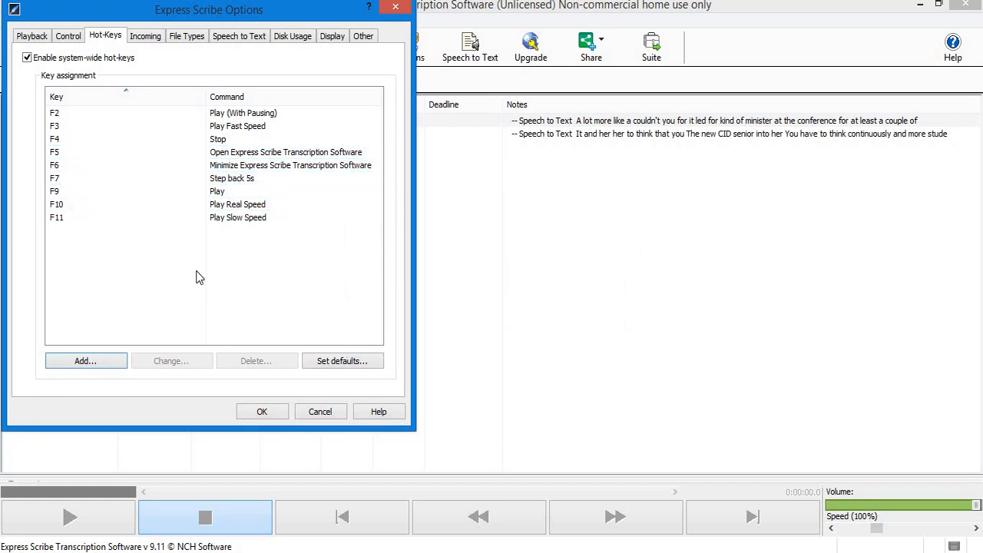
Add another hot-key mapping F8 to the Step forward 5s command.
{"action": "left_click", "coordinate": [97, 367]}
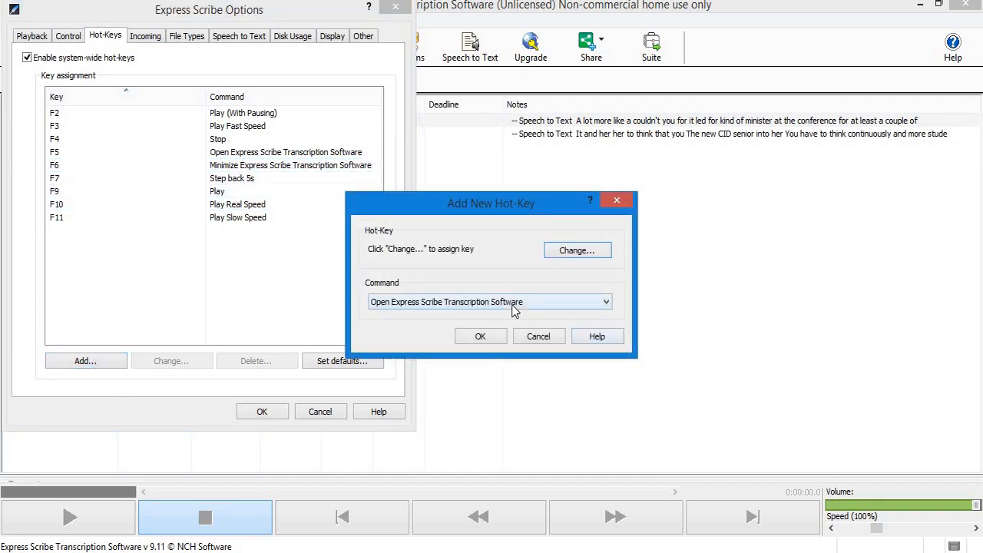
{"action": "left_click", "coordinate": [514, 304]}
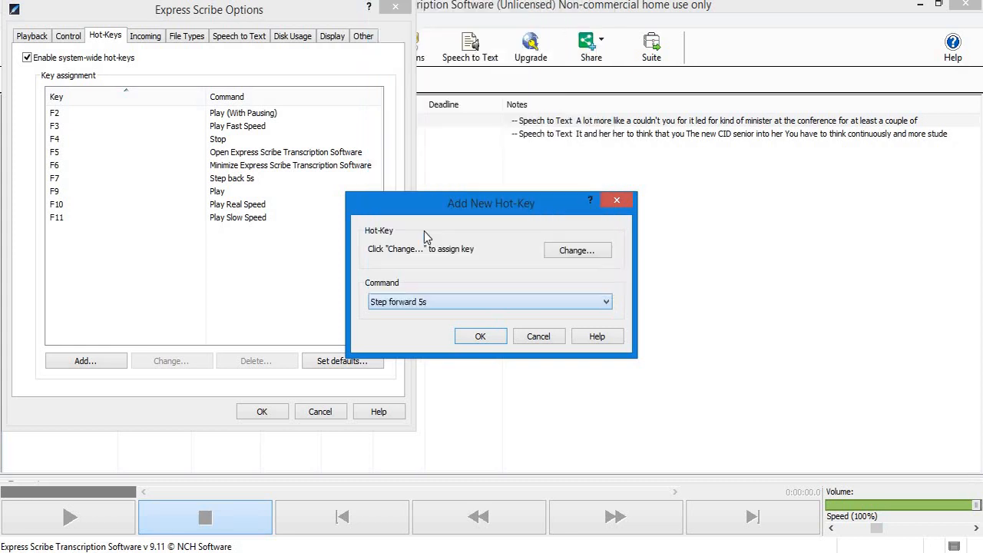
{"action": "left_click", "coordinate": [425, 232]}
{"action": "left_click", "coordinate": [594, 252]}
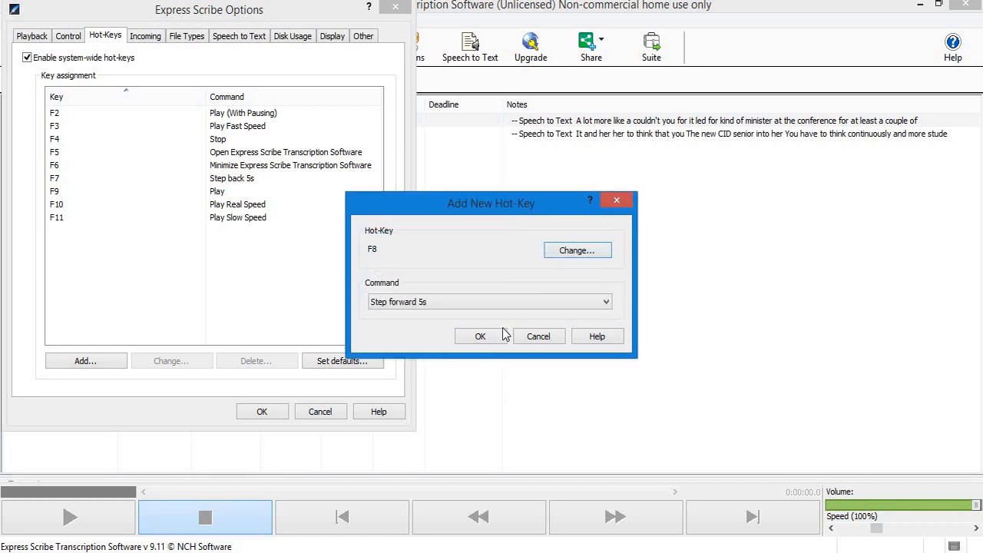
{"action": "left_click", "coordinate": [480, 338]}
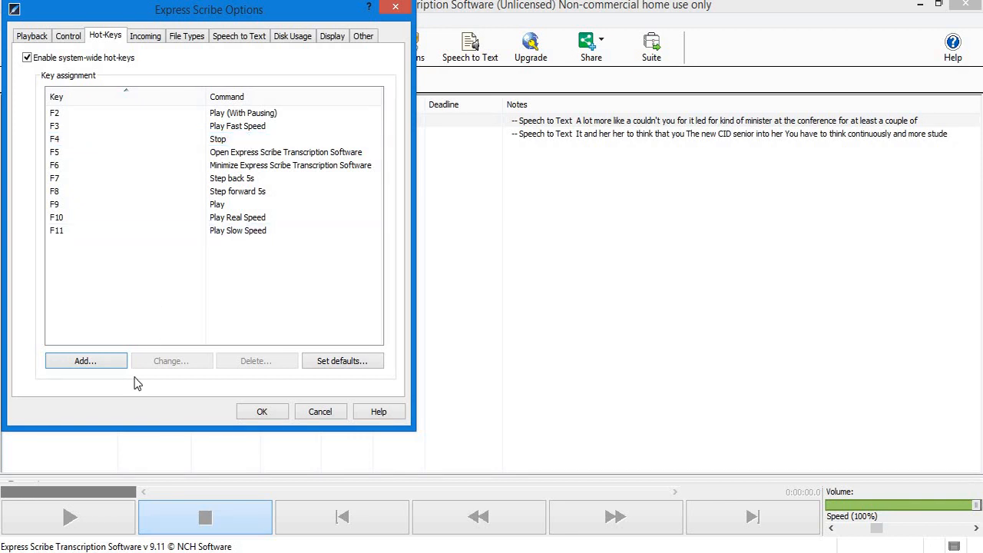
Save the options and load the second NSTL321 dictation, recorded at 08:46:50.
{"action": "left_click", "coordinate": [262, 411]}
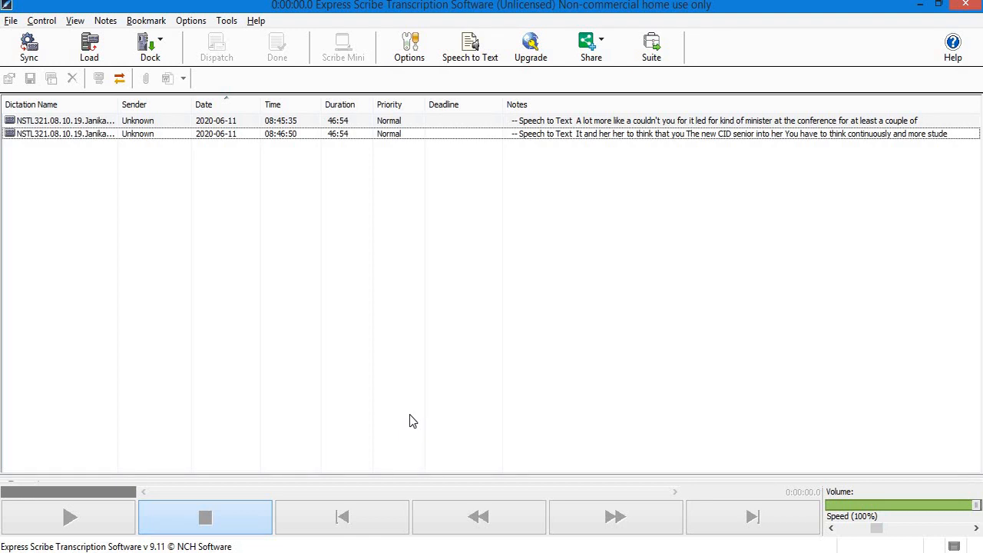
{"action": "left_click", "coordinate": [229, 135]}
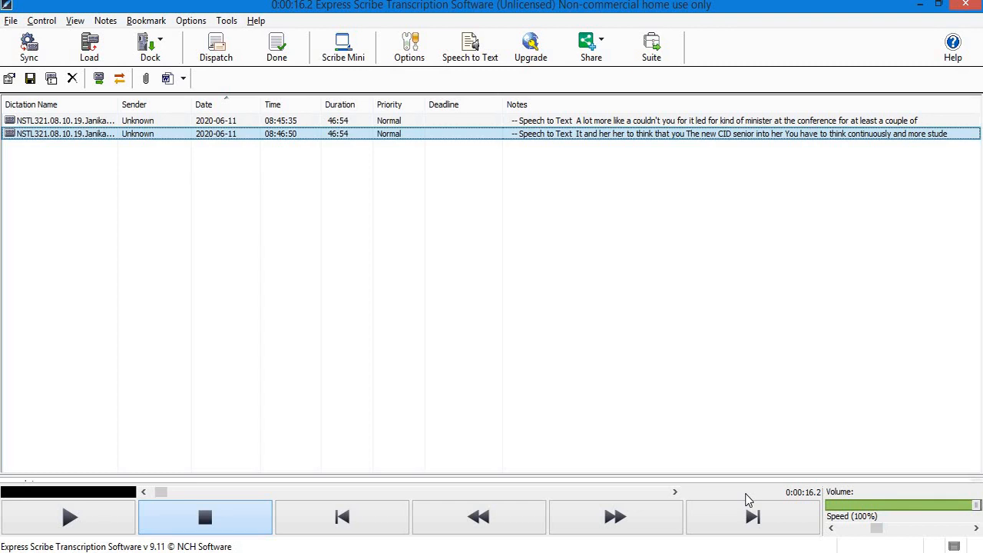
Play and pause the dictation with F9 and F4, then jump back 5 seconds with F7.
{"action": "key", "text": "F9"}
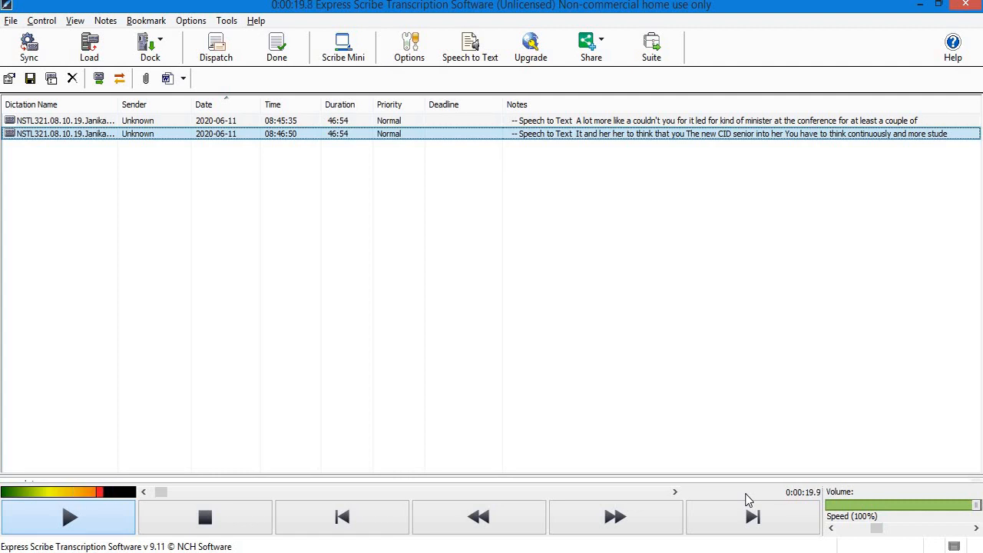
{"action": "key", "text": "F4"}
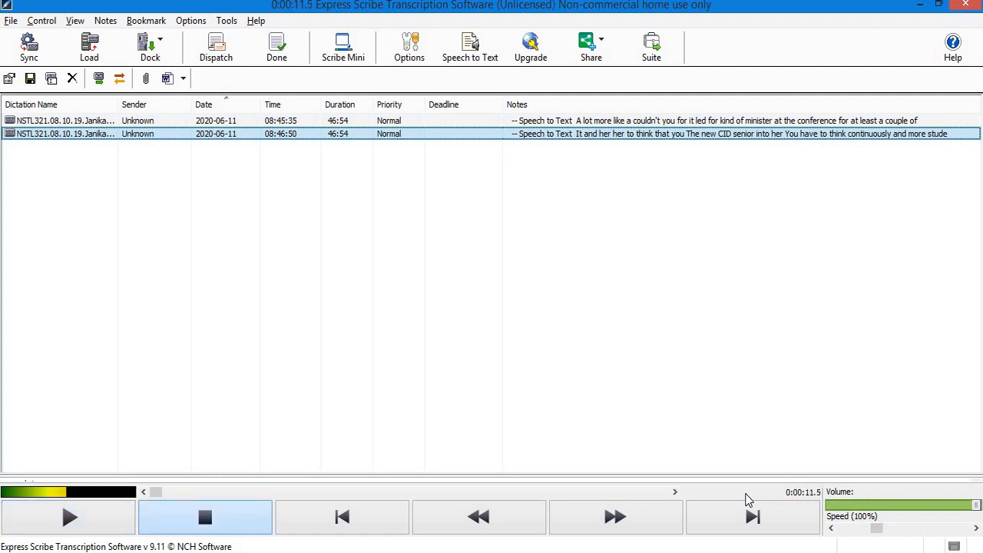
{"action": "key", "text": "F7"}
Jump forward 5 seconds four times with F8, reaching about 0:00:37.6.
{"action": "key", "text": "F8"}
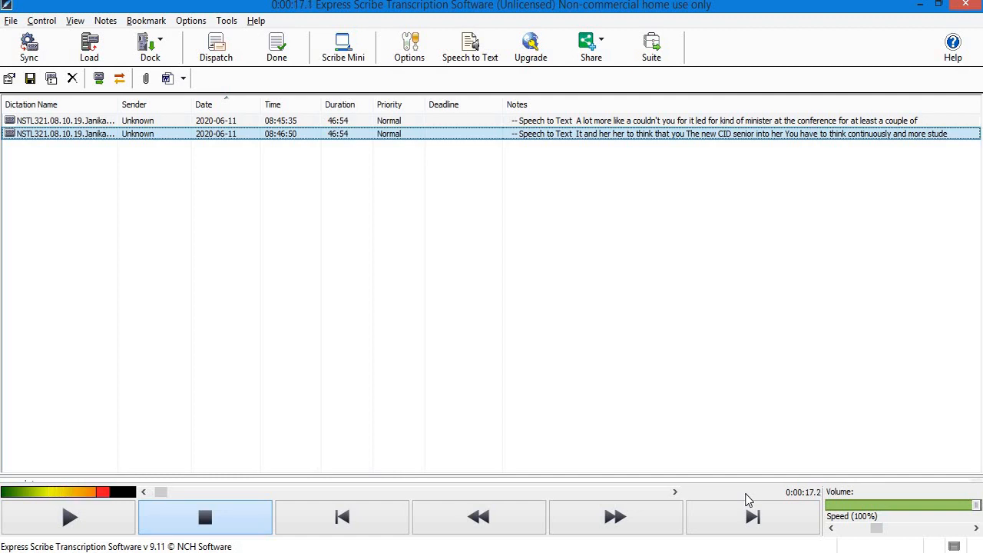
{"action": "key", "text": "F8"}
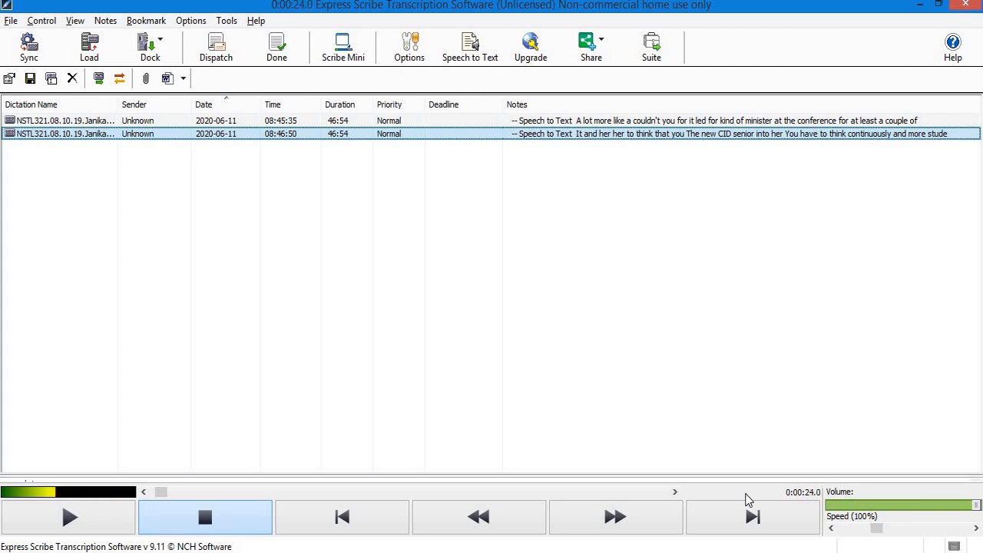
{"action": "key", "text": "F8"}
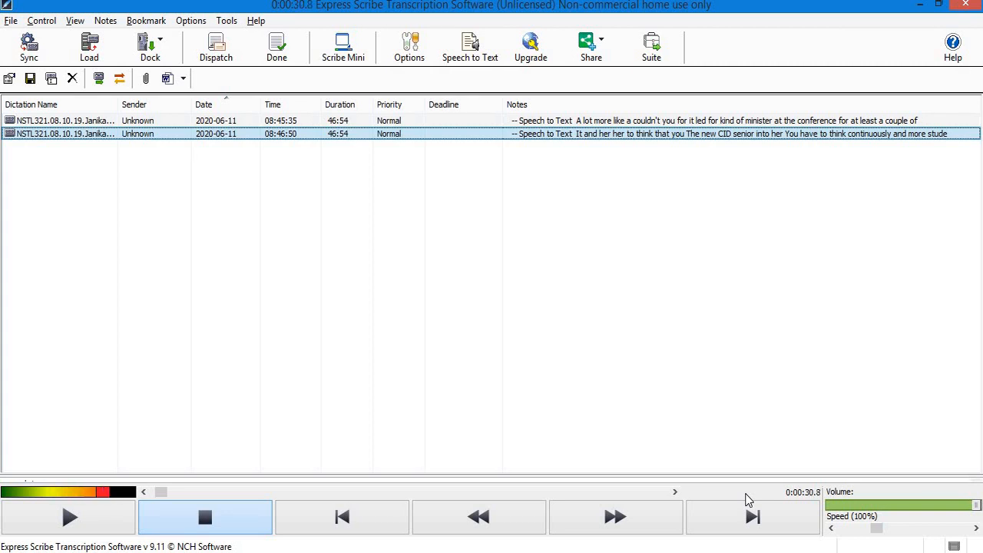
{"action": "key", "text": "F8"}
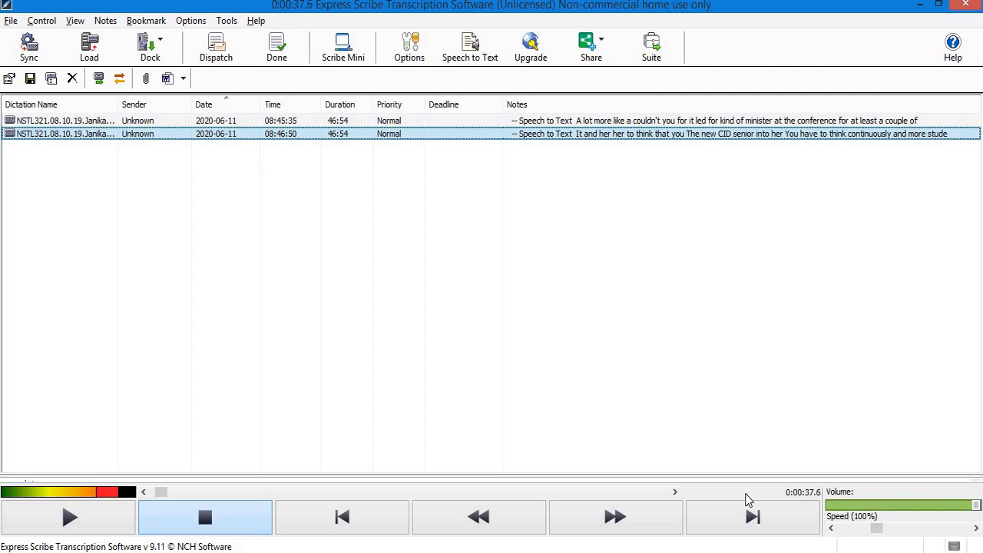